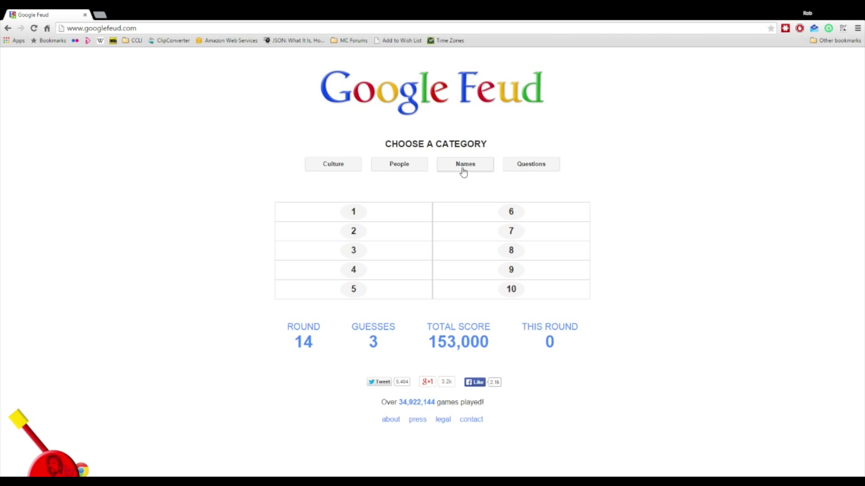
# Step: Start a Names round and guess 'russell crowe', revealing it for 7,000 points
pyautogui.click(461, 174)
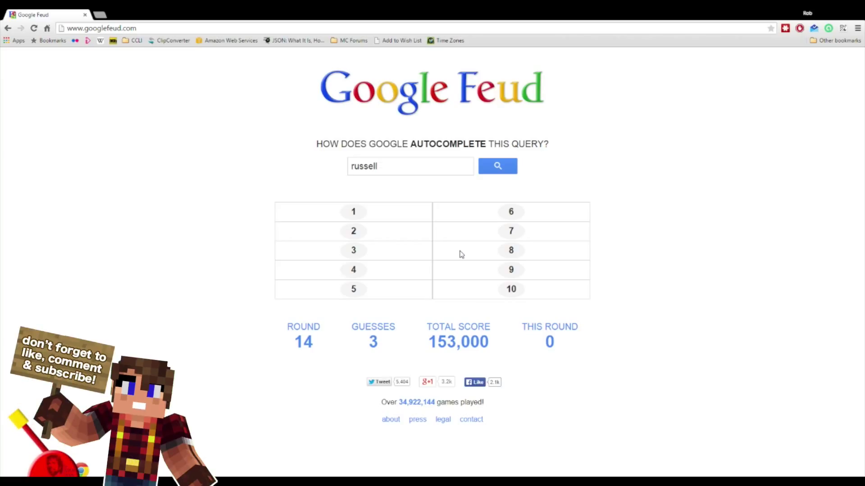
pyautogui.write('crowe')
pyautogui.press('Return')
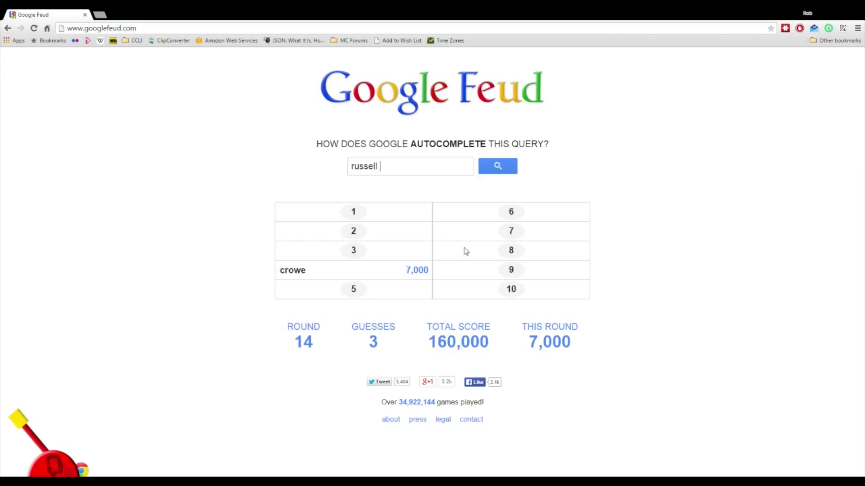
pyautogui.write('wilson')
# Step: Guess 'wilson' and 'brand' on the russell board, reaching a 178,000 total
pyautogui.press('Return')
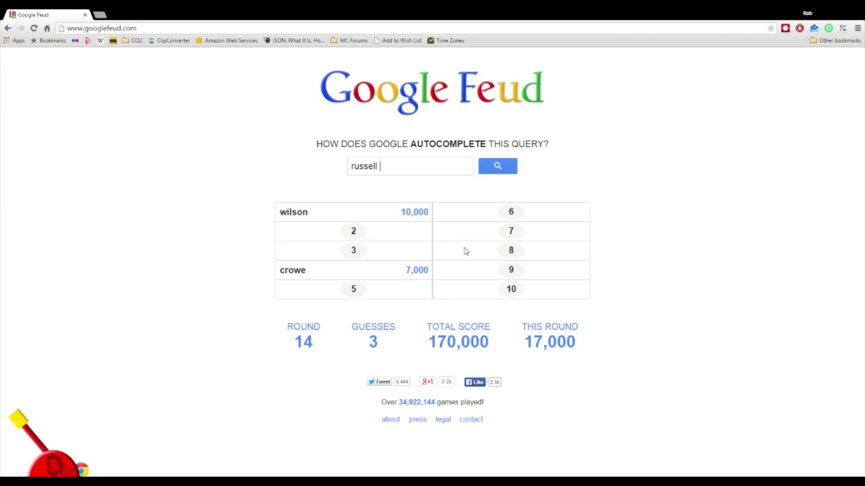
pyautogui.write('b')
pyautogui.write('rand')
pyautogui.press('Return')
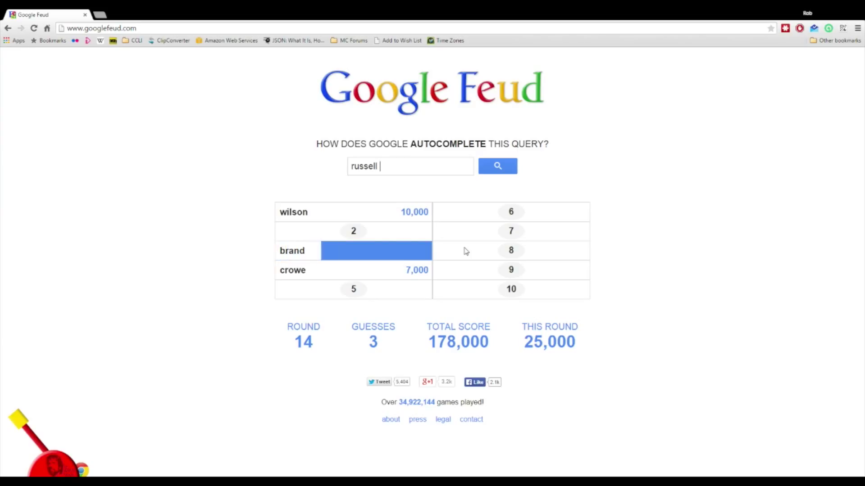
pyautogui.write('watch')
# Step: Try 'watch' as a russell guess, with the score staying at 178,000
pyautogui.press('BackSpace')
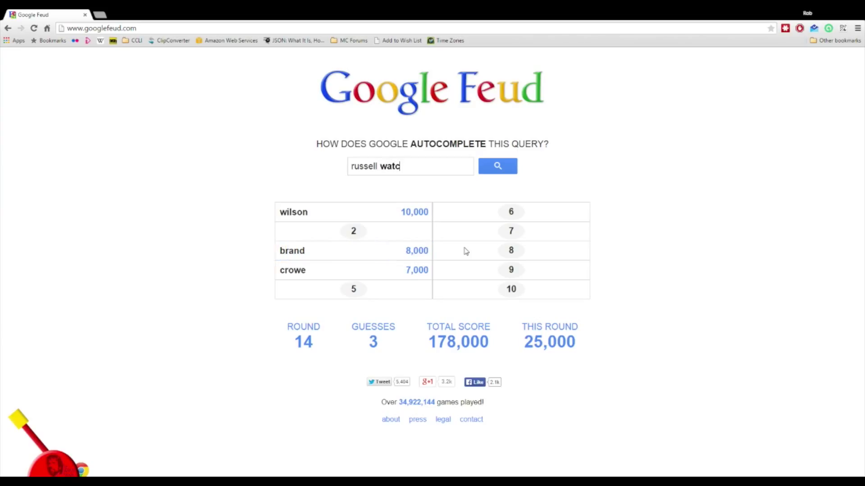
pyautogui.press('Return')
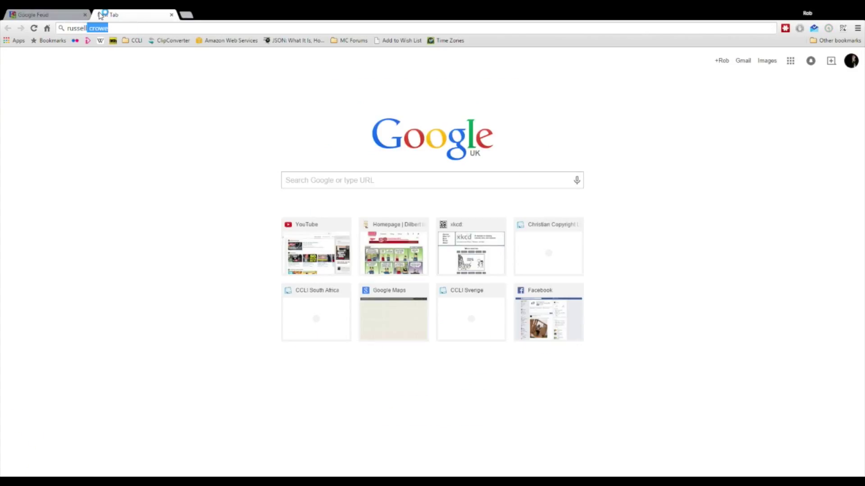
# Step: Clear the address bar and close the new tab to return to the russell board
pyautogui.press('BackSpace')
pyautogui.press('BackSpace')
pyautogui.press('BackSpace')
pyautogui.press('BackSpace')
pyautogui.press('BackSpace')
pyautogui.press('BackSpace')
pyautogui.hotkey('ctrl', 'w')
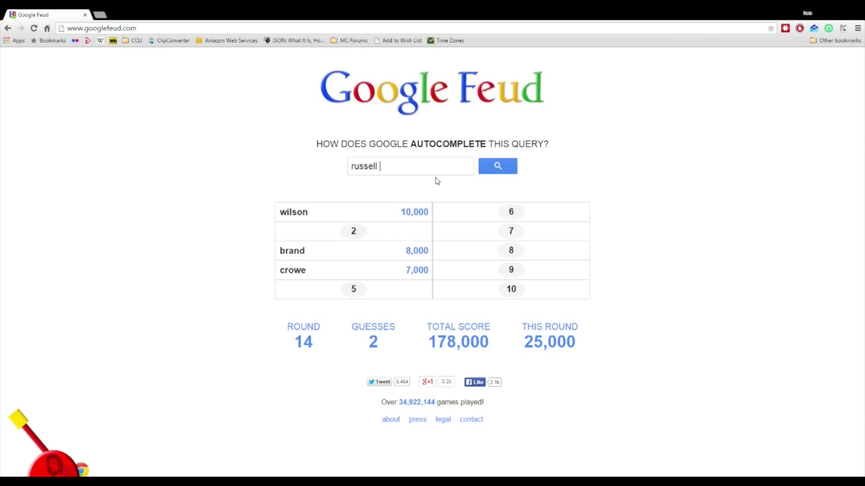
pyautogui.write('simmons')
# Step: Guess 'russell simmons', revealing answer 5 for 6,000 and a 184,000 total
pyautogui.press('Return')
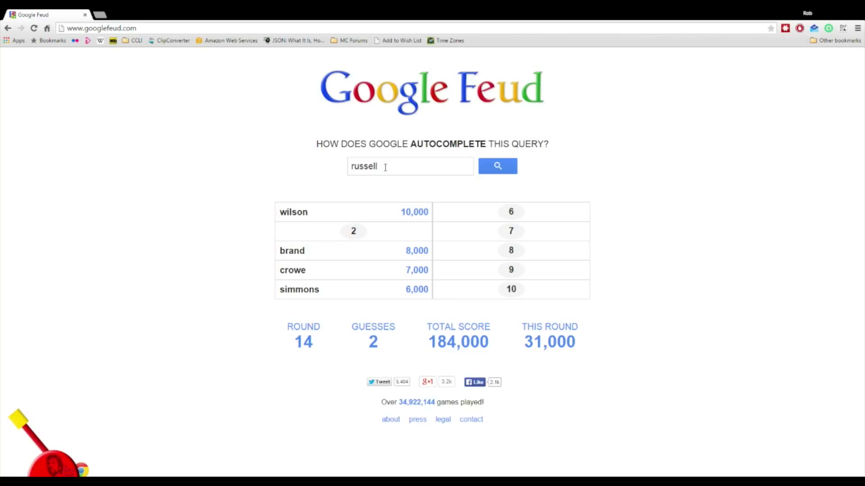
pyautogui.write('asdf')
# Step: Submit a random wrong guess for 'russell', dropping to one guess left
pyautogui.press('Return')
pyautogui.write('tovey')
# Step: Guess 'russell tovey' to reveal slot 9 for 2,000, totalling 186,000
pyautogui.press('Return')
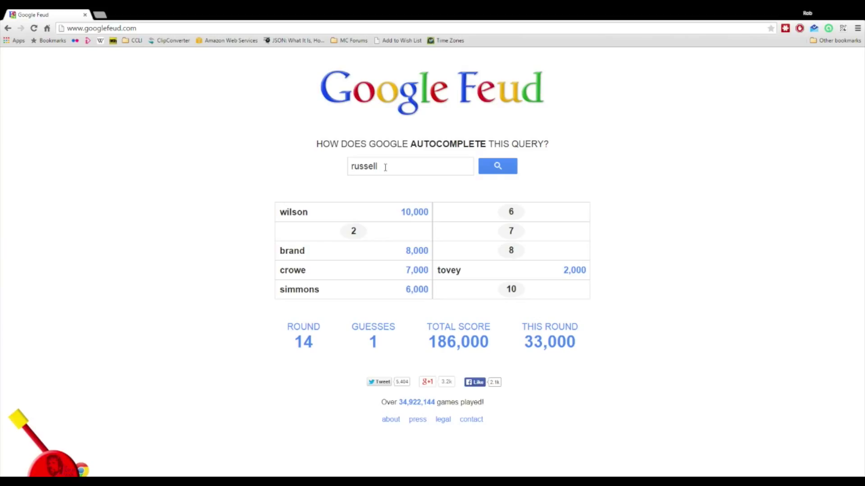
pyautogui.write('howa')
pyautogui.write('rd')
# Step: Guess 'russell howard', which misses and reveals the full russell answer list
pyautogui.press('Return')
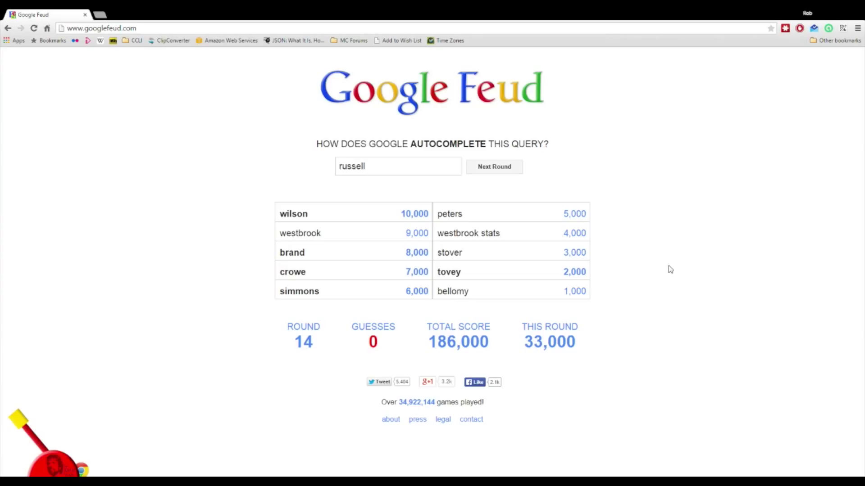
# Step: Advance to round 15 and pick the Questions category, loading 'can jesus'
pyautogui.click(487, 172)
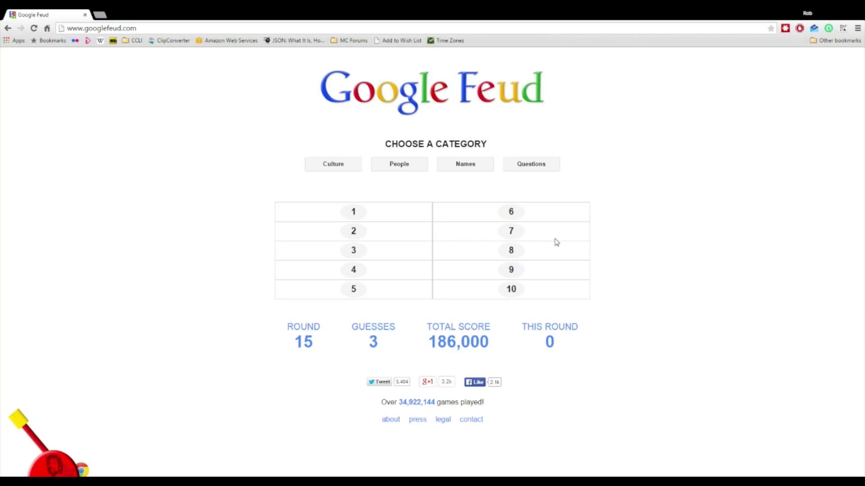
pyautogui.click(535, 167)
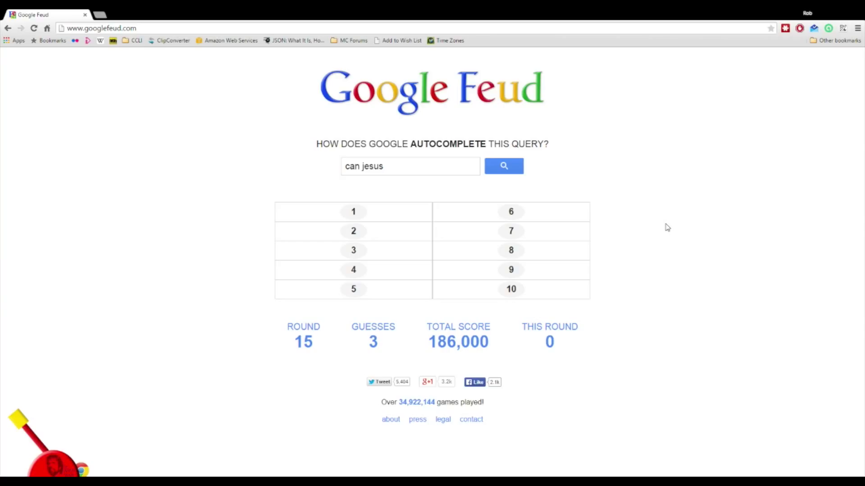
pyautogui.write(' fly')
# Step: Guess 'fly' and 'read my mind' for 'can jesus'; both miss, leaving one guess
pyautogui.press('Return')
pyautogui.write('read my min')
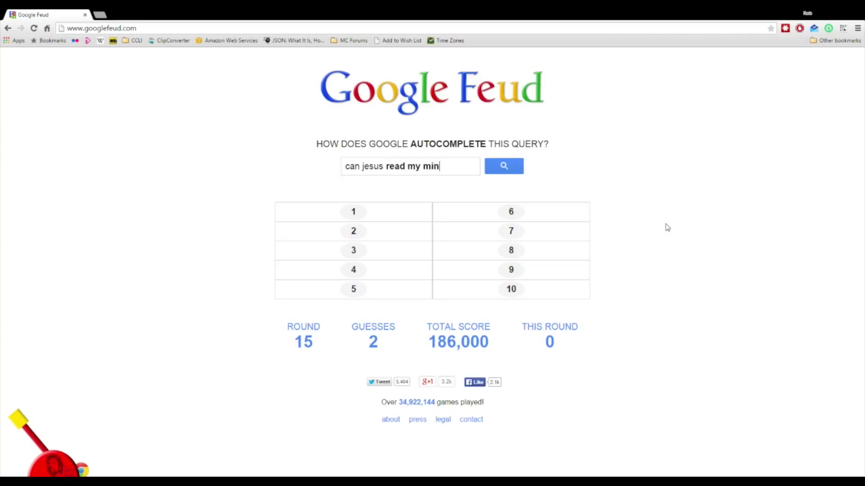
pyautogui.write('d')
pyautogui.press('Return')
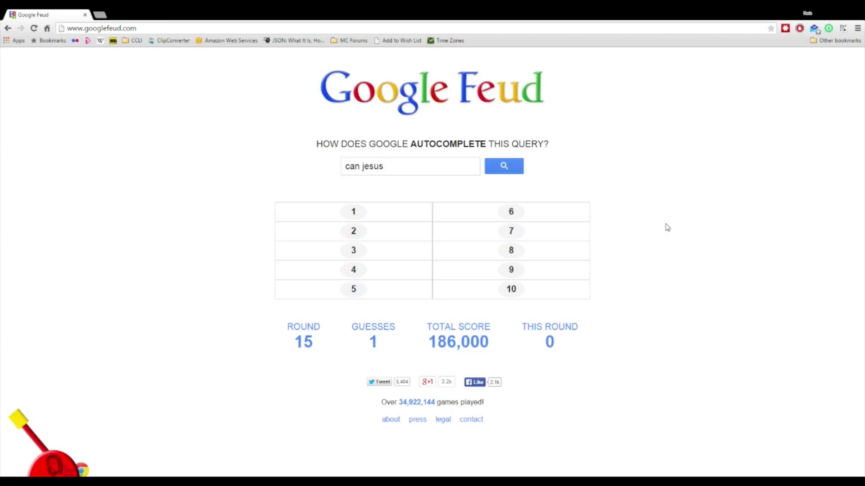
pyautogui.write('walk on ')
pyautogui.write('water')
# Step: Guess 'walk on water' for 'can jesus', scoring 10,000 for a 196,000 total
pyautogui.press('Return')
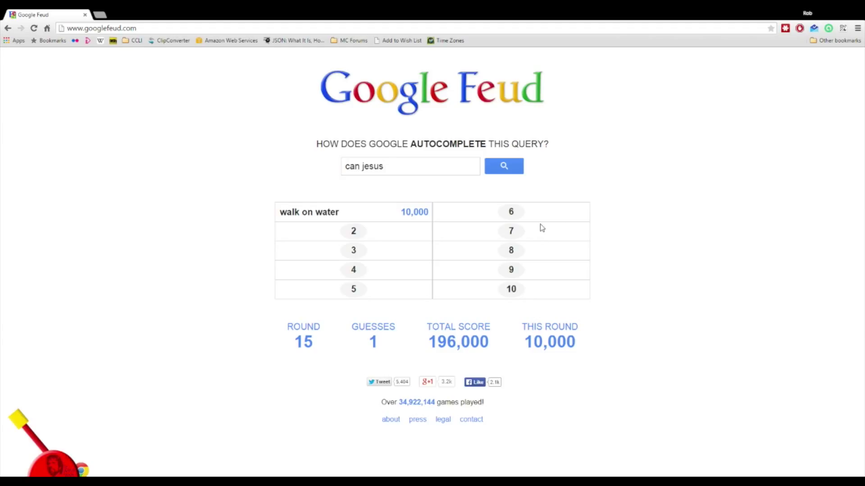
pyautogui.write('forgive me')
# Step: Use the final guess on 'forgive me', which misses and reveals the full board
pyautogui.press('Return')
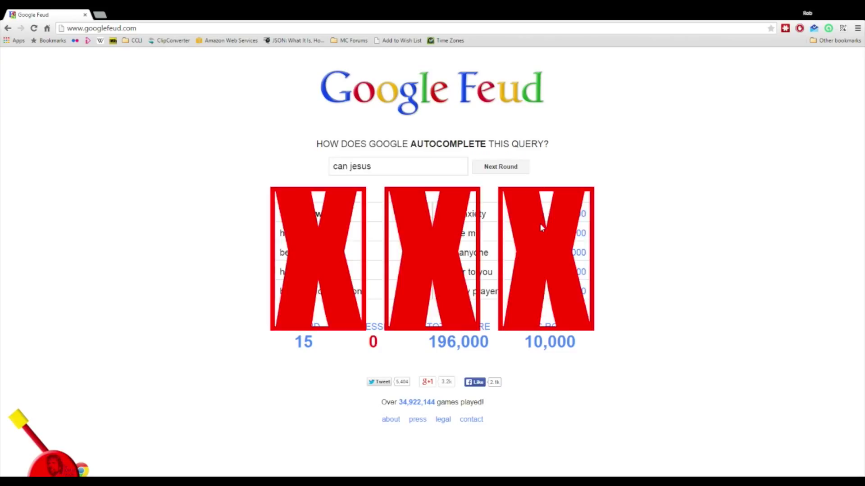